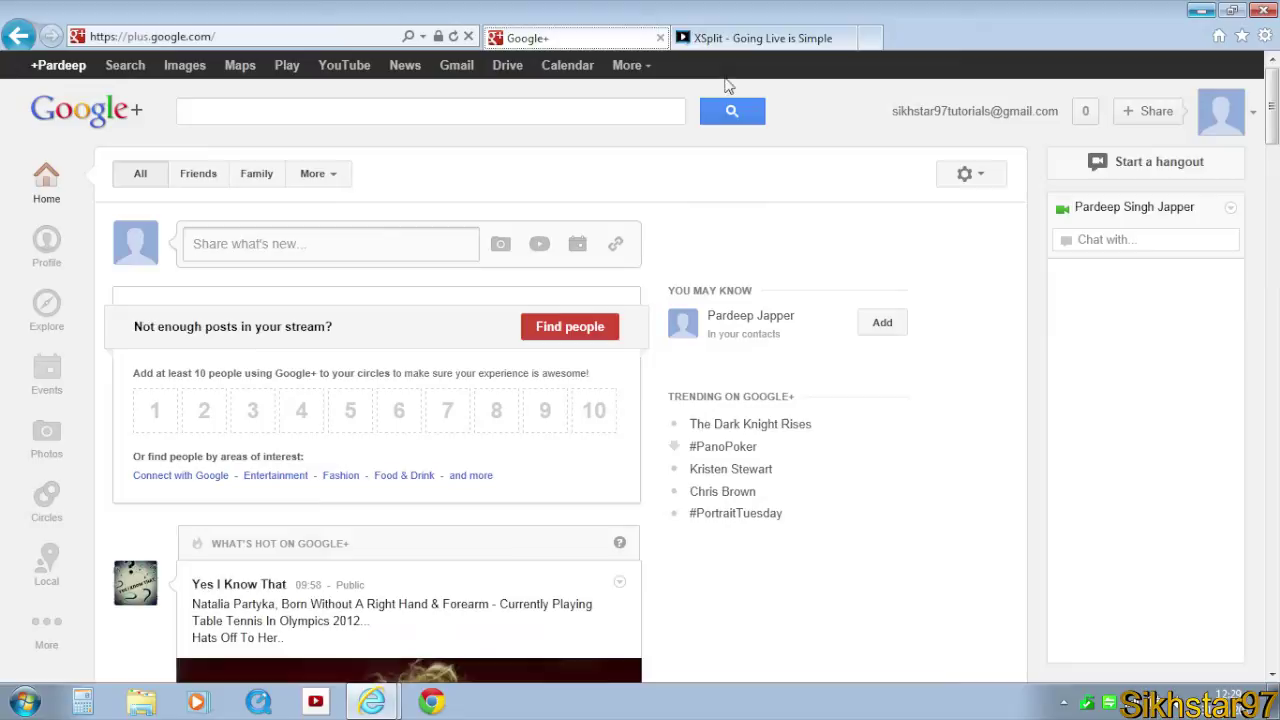
# Step: Switch to the XSplit website and scroll through the registration and download area, ending at the top
pyautogui.click(750, 42)
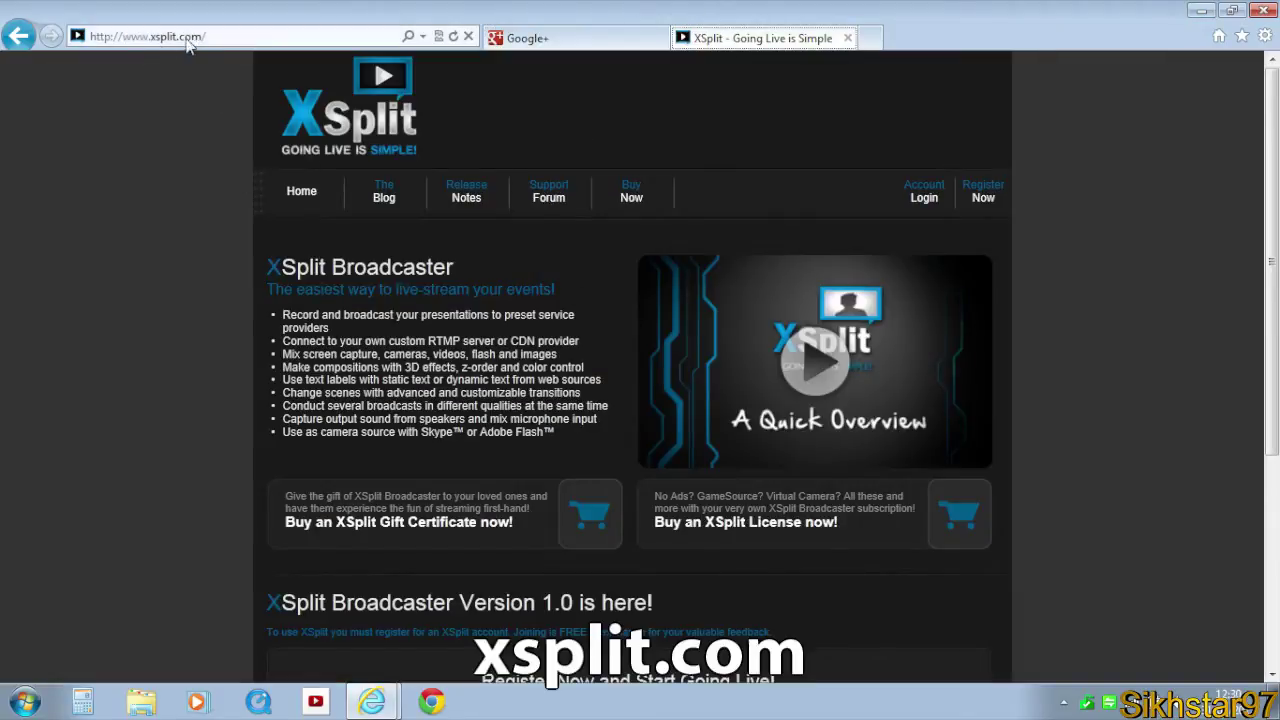
pyautogui.scroll(-3, 1277, 230)
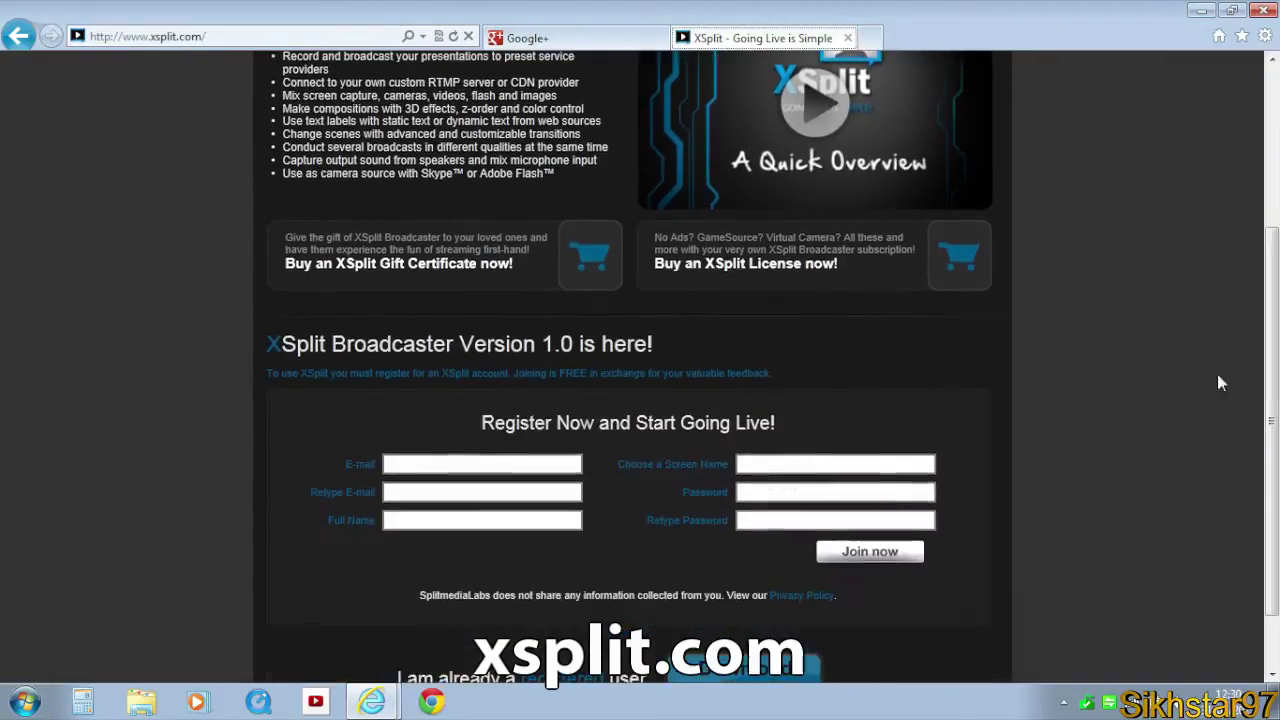
pyautogui.scroll(-1, 800, 280)
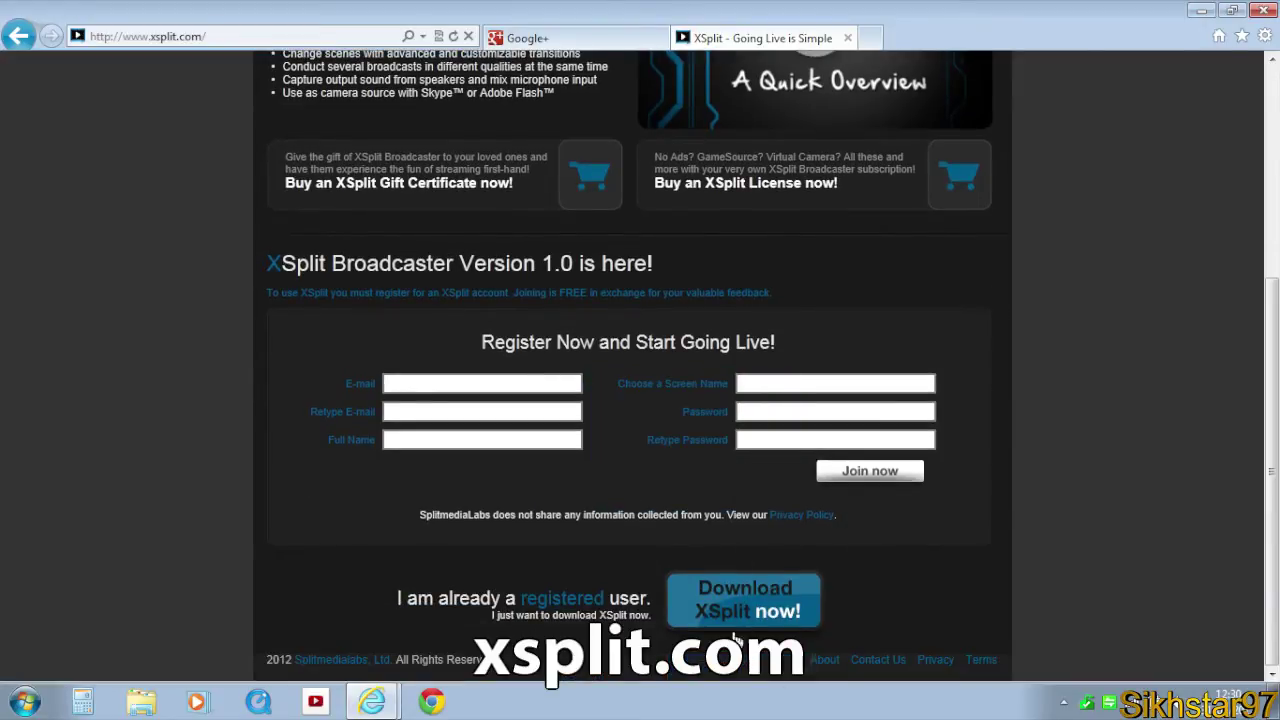
pyautogui.scroll(4, 675, 444)
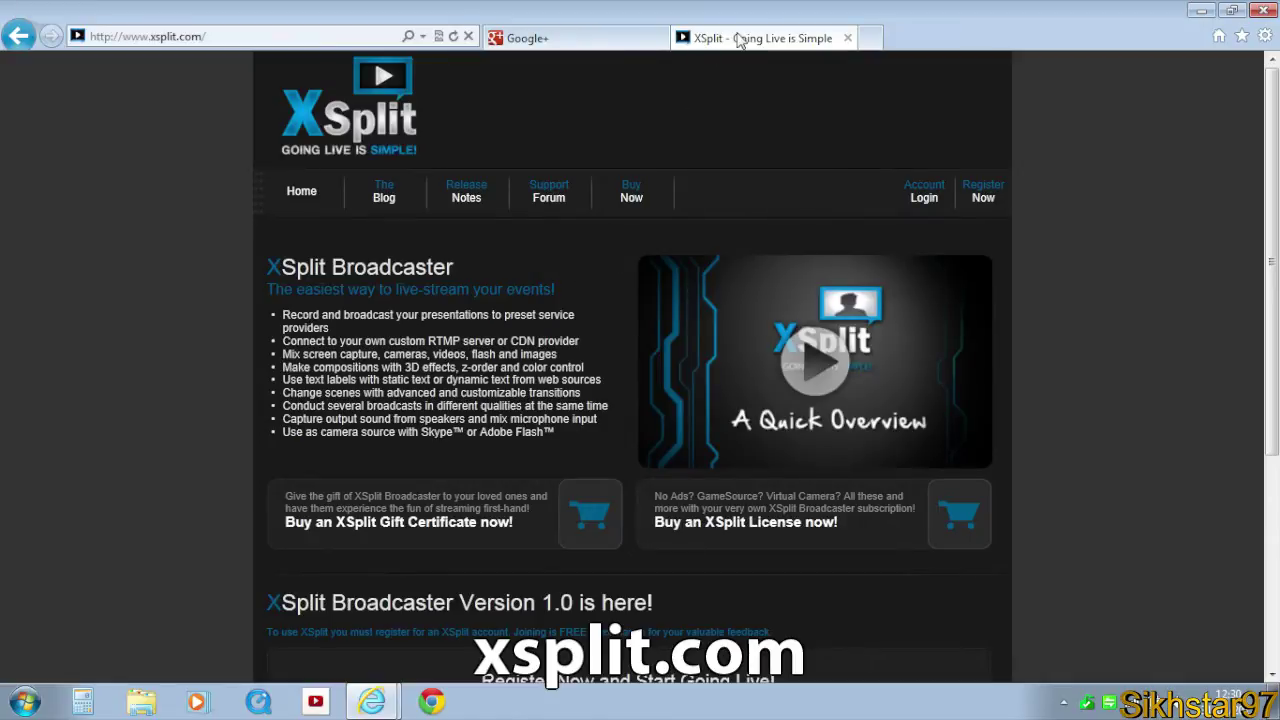
pyautogui.scroll(-4, 735, 470)
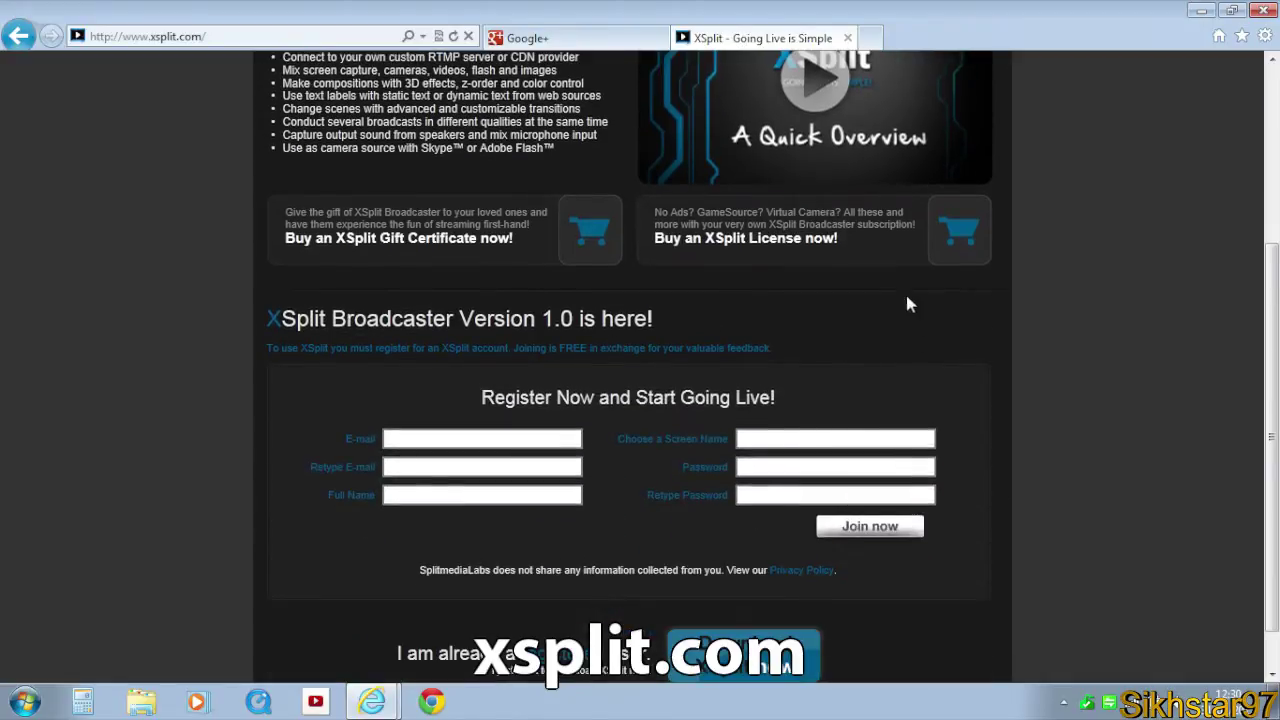
pyautogui.scroll(2, 826, 348)
pyautogui.scroll(-2, 850, 440)
pyautogui.scroll(4, 874, 525)
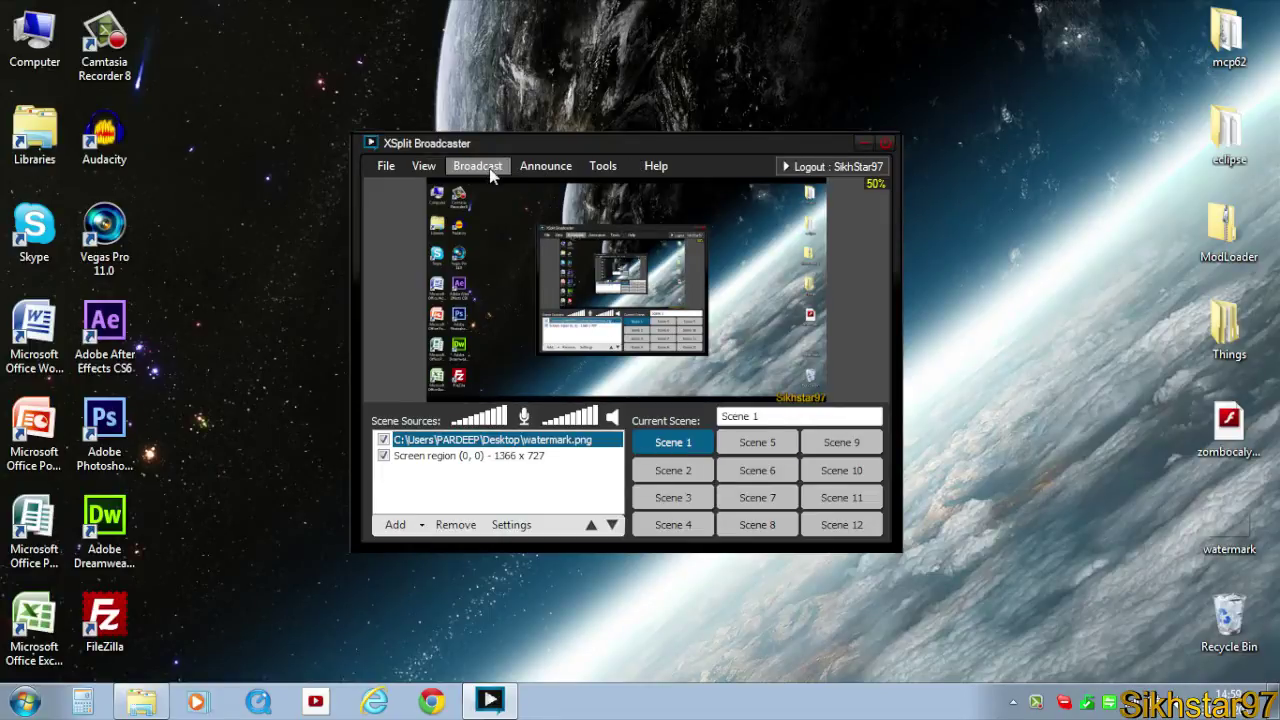
# Step: Browse the XSplit Broadcaster Tools menu with Scene 1's watermark and screen region in view
pyautogui.click(596, 170)
pyautogui.click(597, 172)
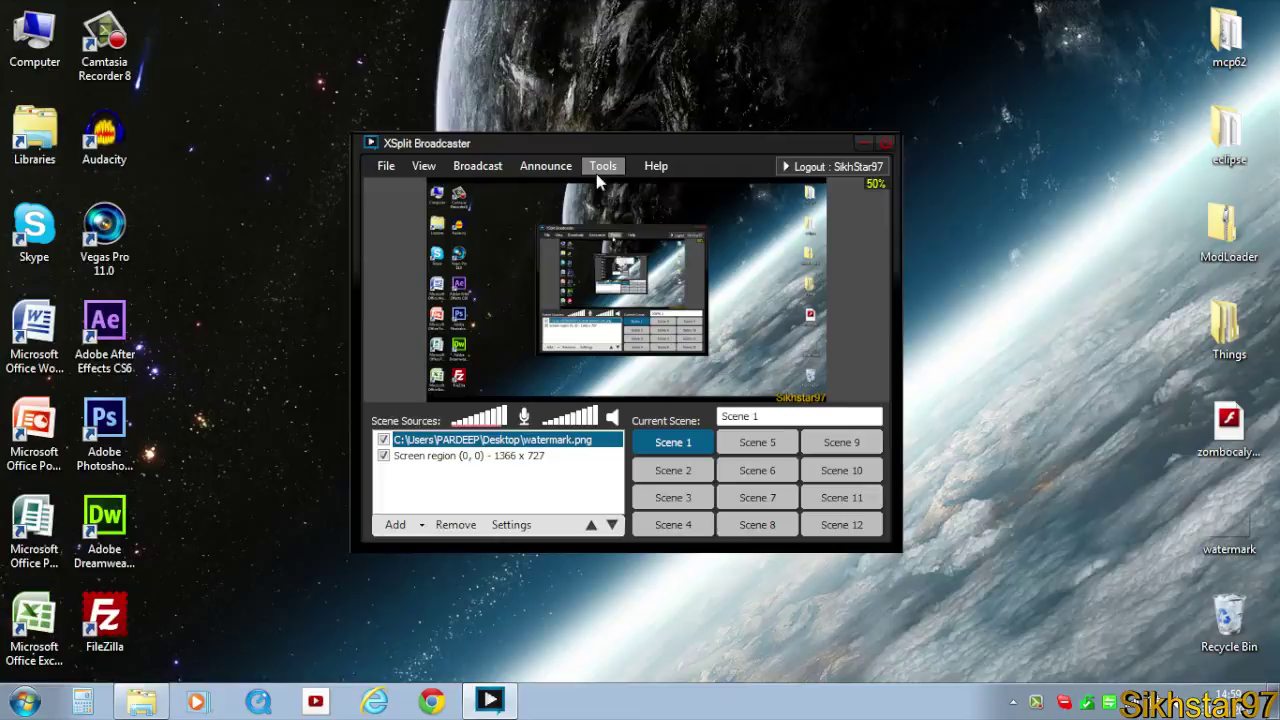
pyautogui.click(600, 167)
pyautogui.click(603, 166)
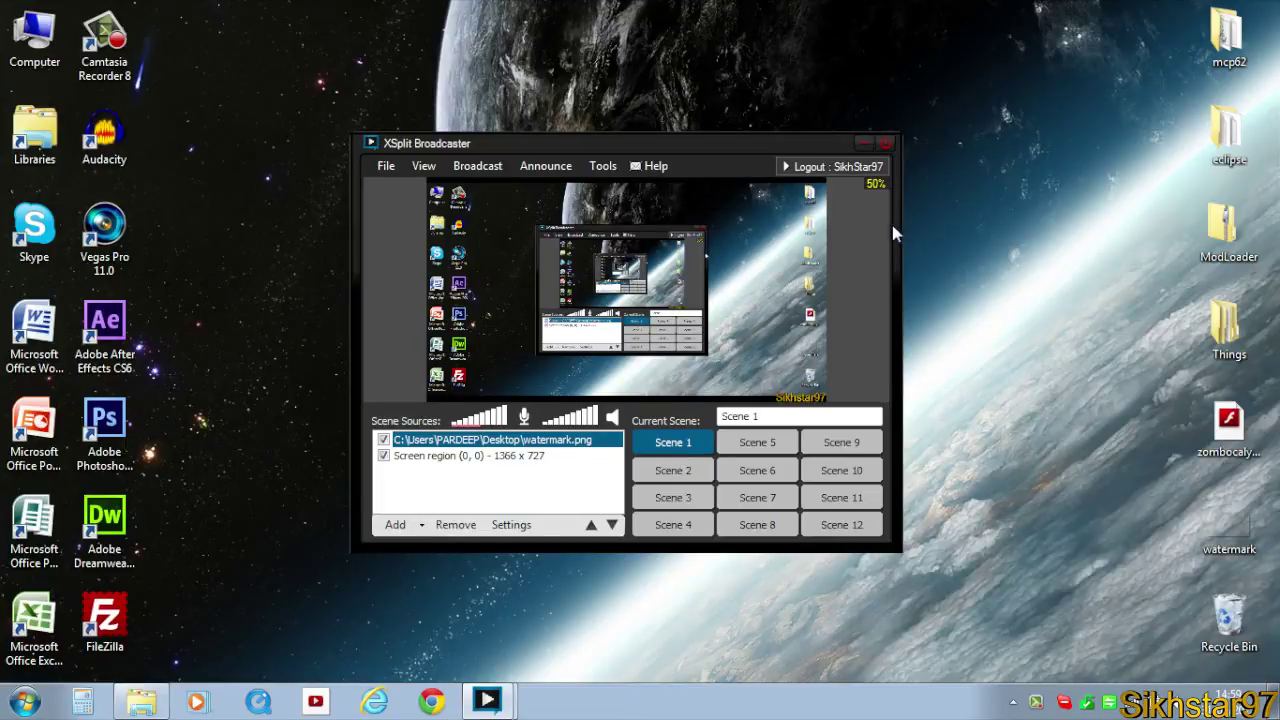
pyautogui.click(655, 444)
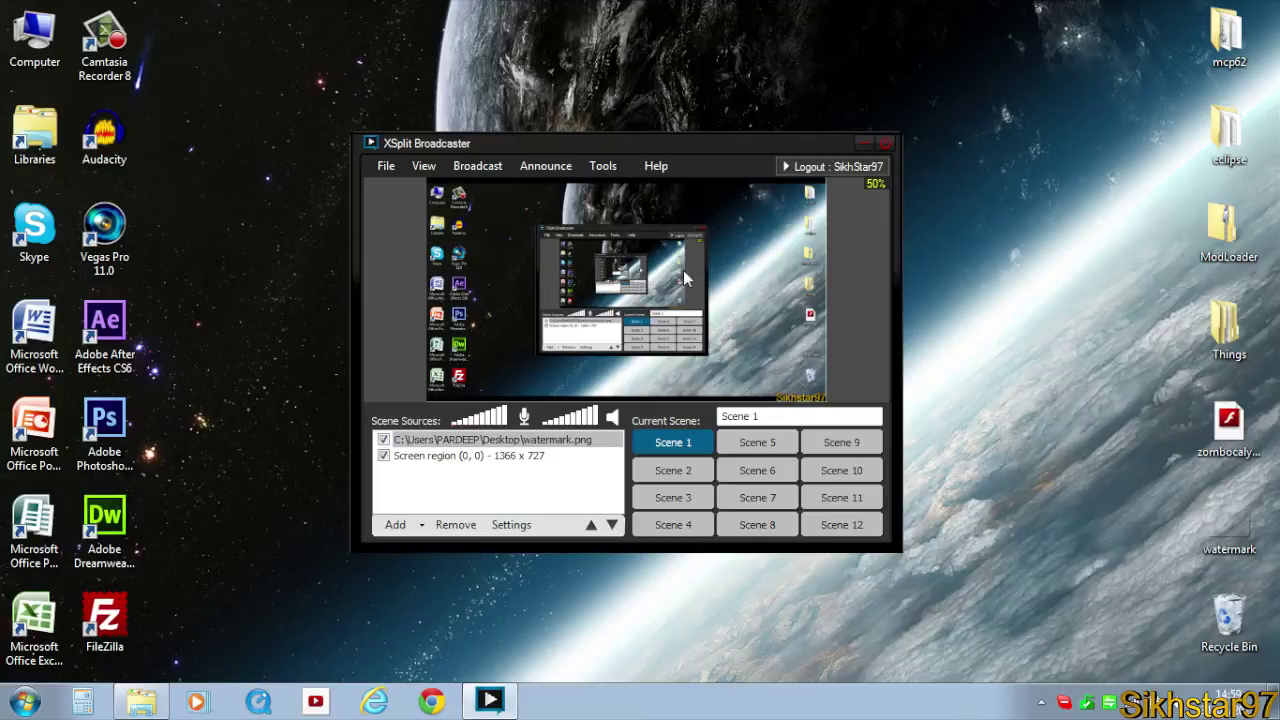
# Step: Set the Screen region source's 3D Y rotation to -180 to mirror the capture horizontally
pyautogui.click(476, 442)
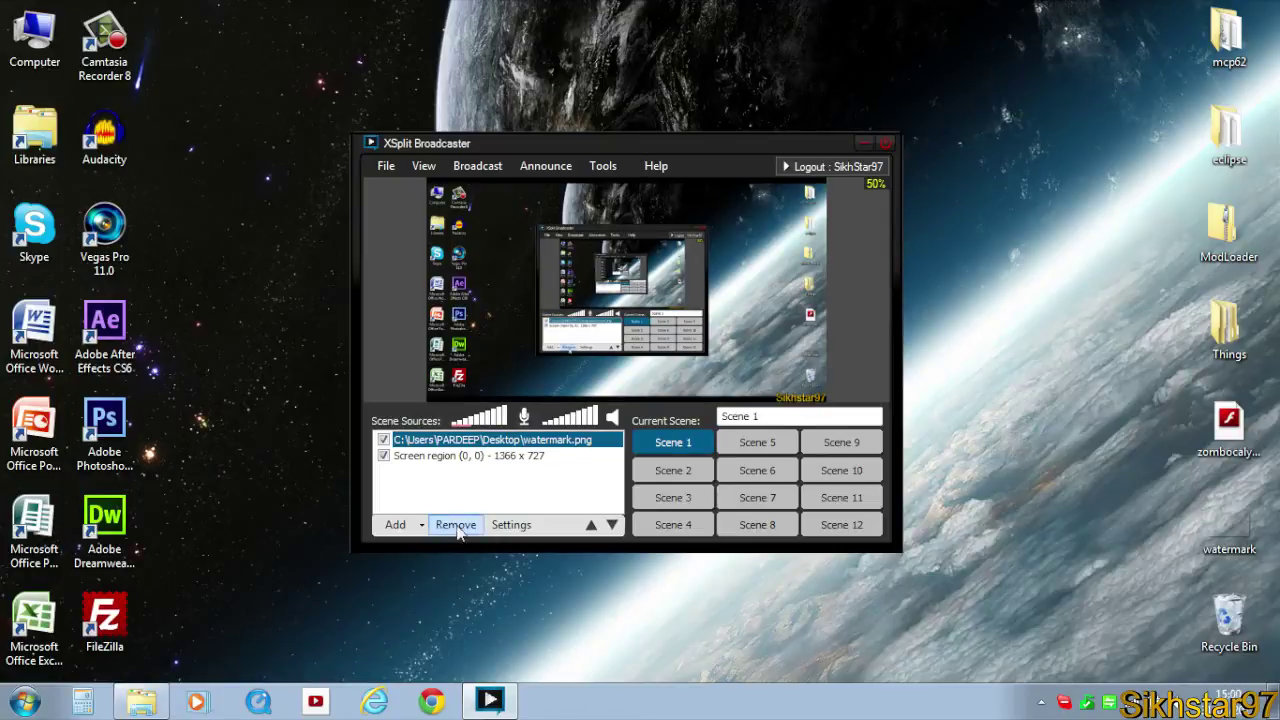
pyautogui.click(490, 456)
pyautogui.rightClick(482, 460)
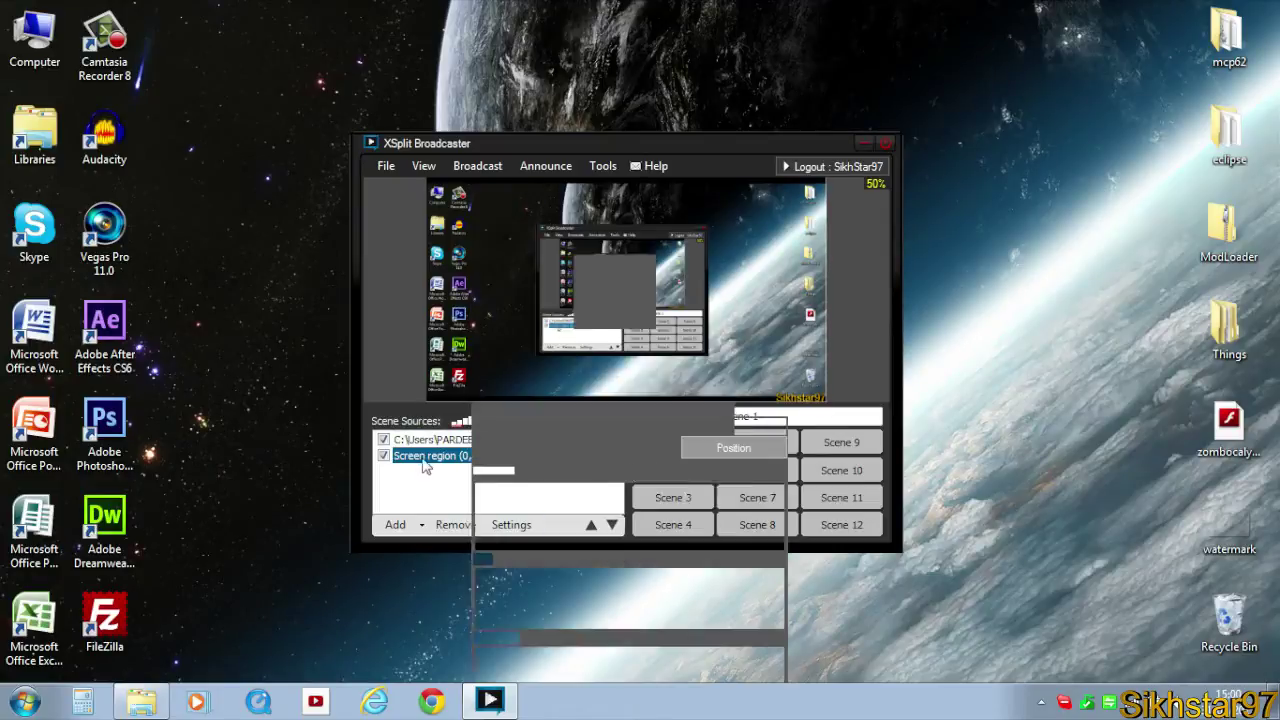
pyautogui.click(421, 462)
pyautogui.rightClick(444, 470)
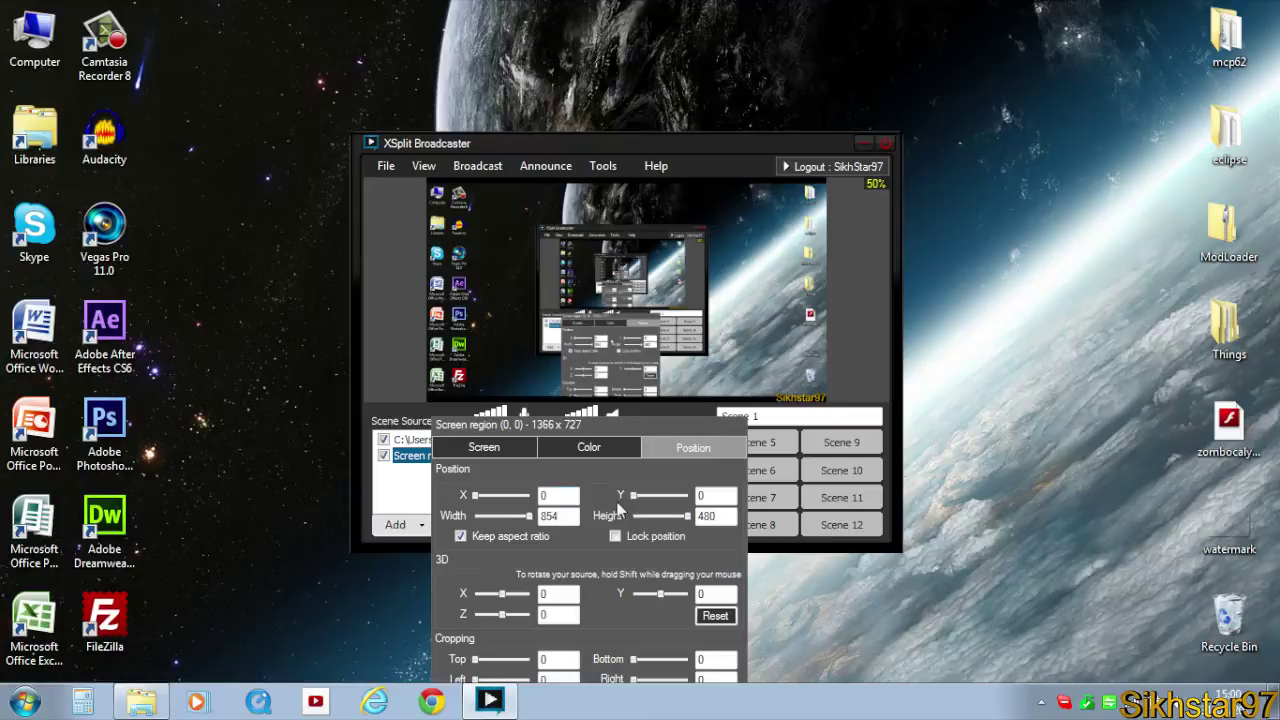
pyautogui.click(714, 594)
pyautogui.write('-1')
pyautogui.press('Return')
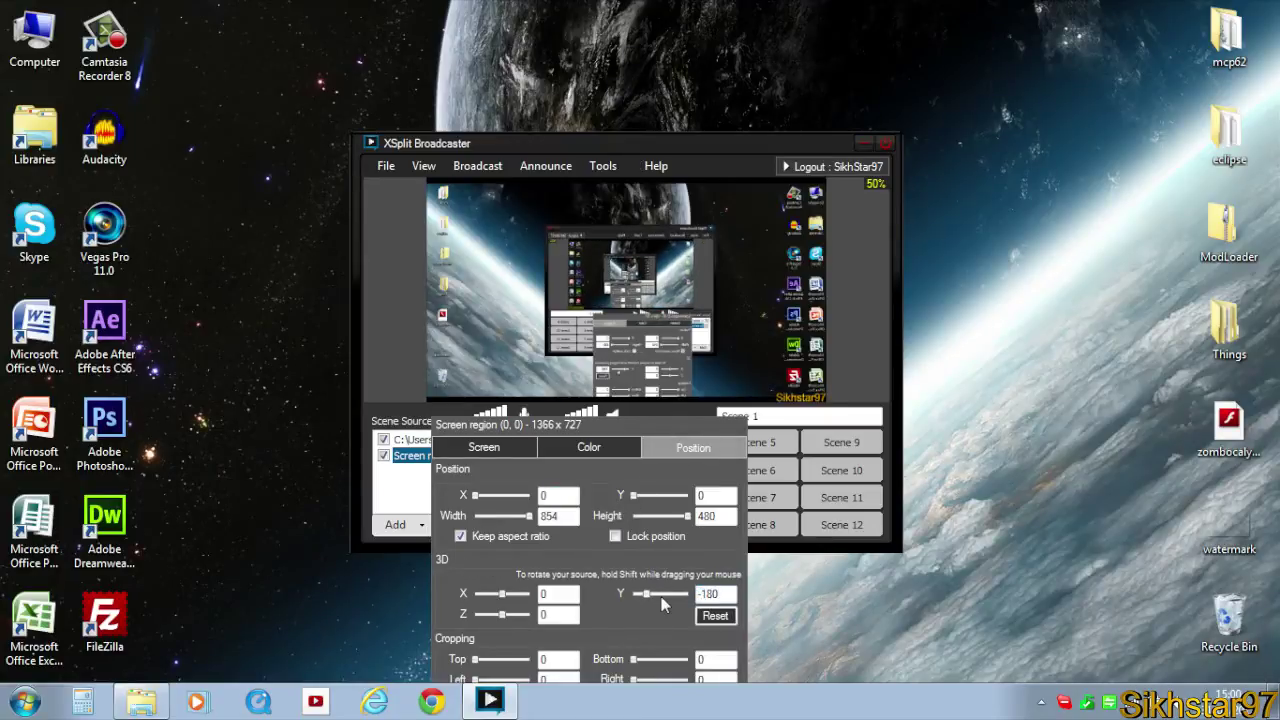
pyautogui.press('Escape')
# Step: Adjust the watermark.png source's properties and check the broadcast options list
pyautogui.rightClick(480, 440)
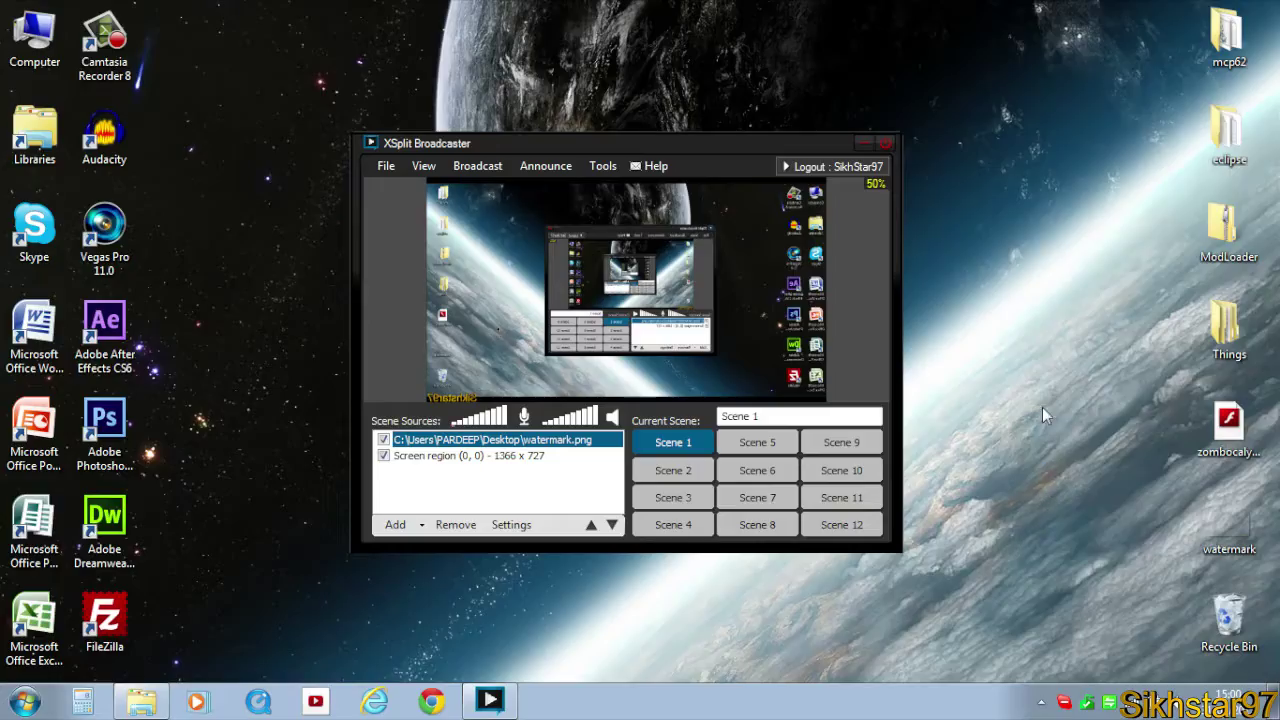
pyautogui.moveTo(970, 611); pyautogui.dragTo(1010, 612)
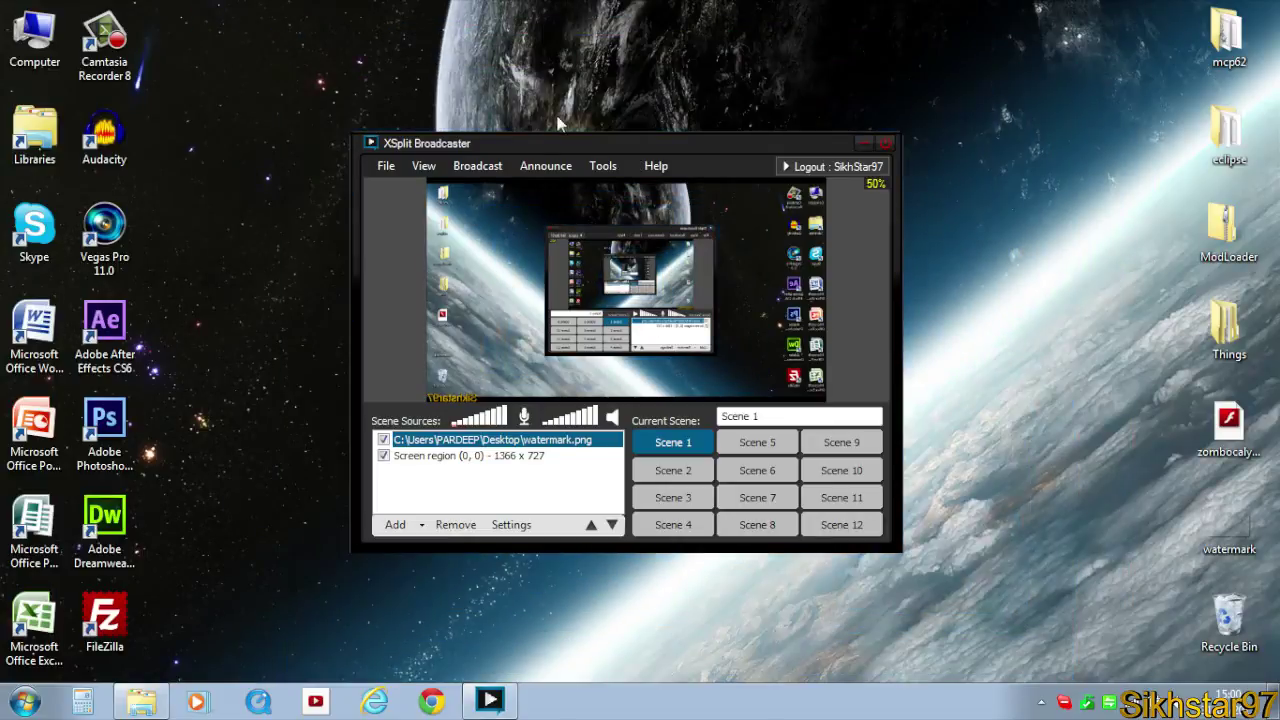
pyautogui.click(477, 166)
pyautogui.click(477, 166)
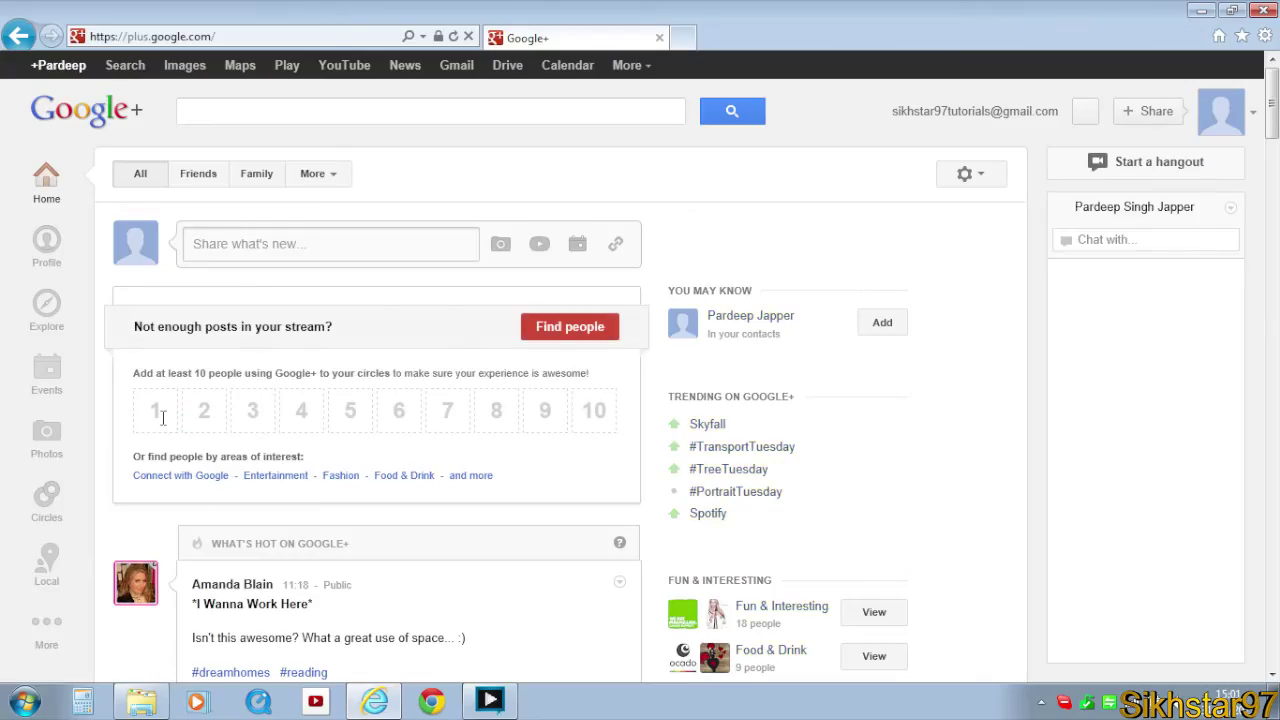
# Step: Start a new Google+ hangout and enter 'Test' as its name
pyautogui.click(1112, 168)
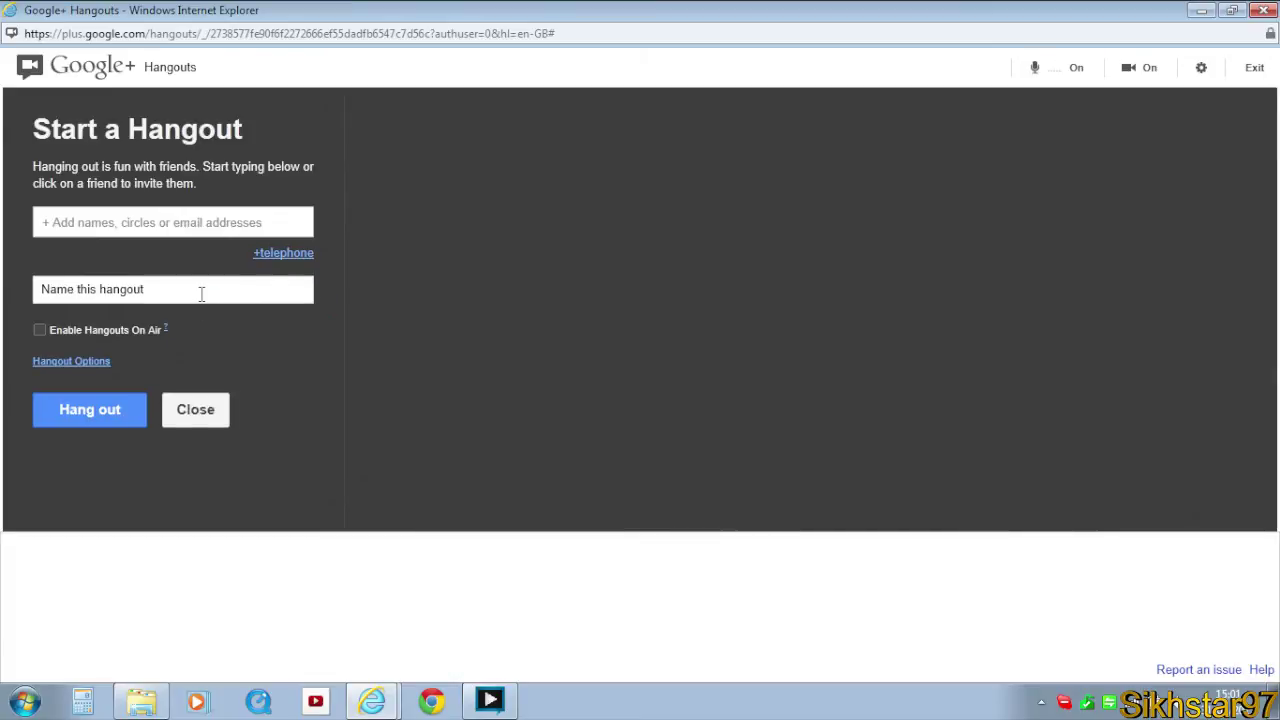
pyautogui.click(200, 289)
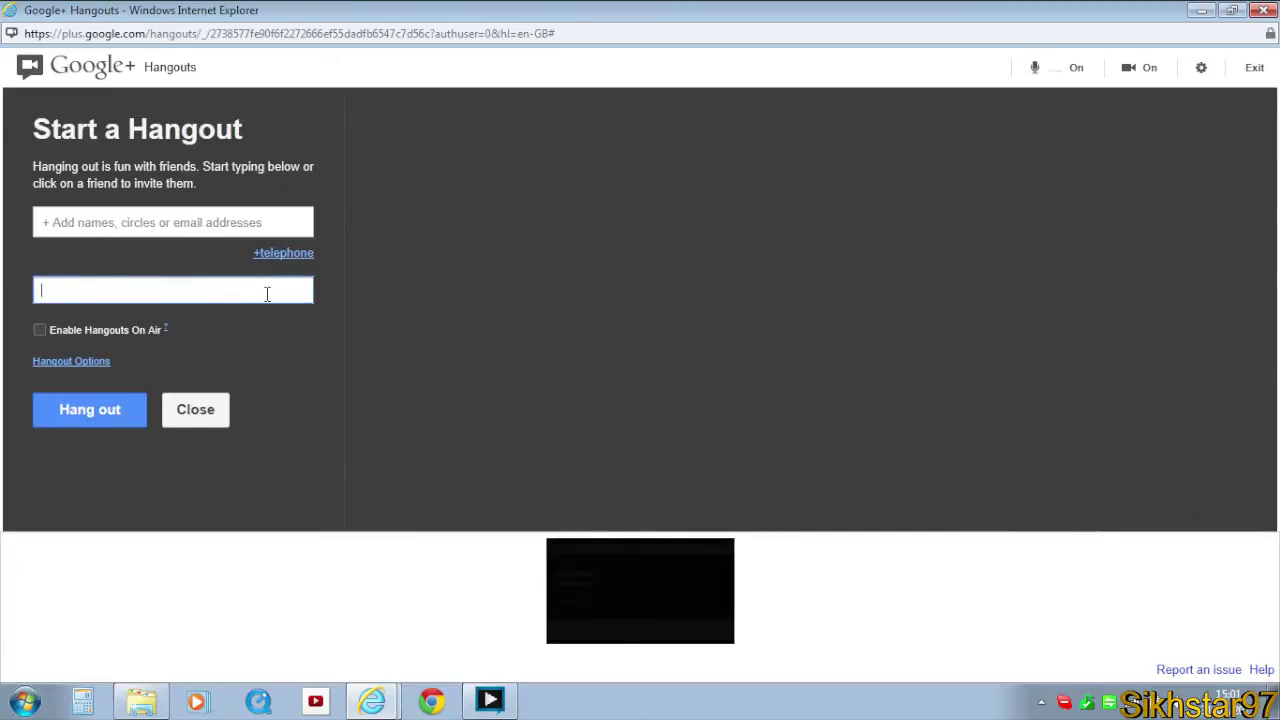
pyautogui.write('Test')
pyautogui.click(180, 368)
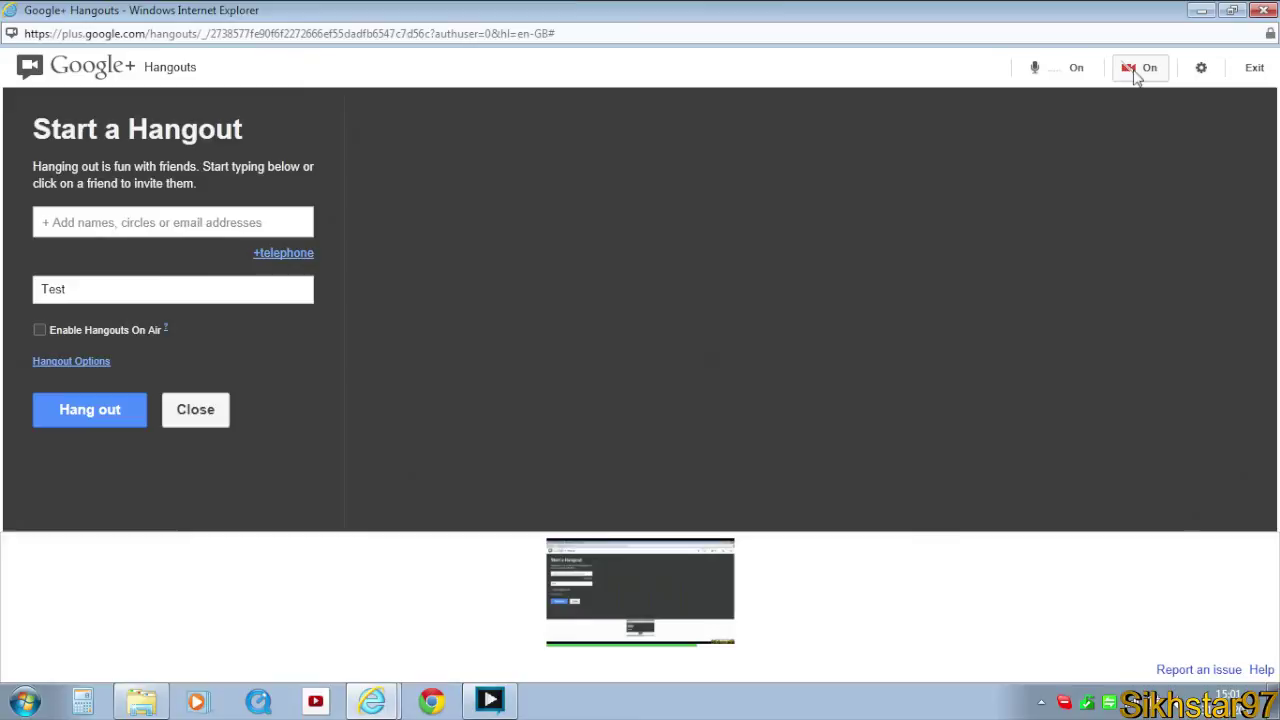
# Step: Set camera to XSplitBroadcaster, microphone to Gioteck EX-05 Headset, speakers to Default device, and save
pyautogui.click(1202, 69)
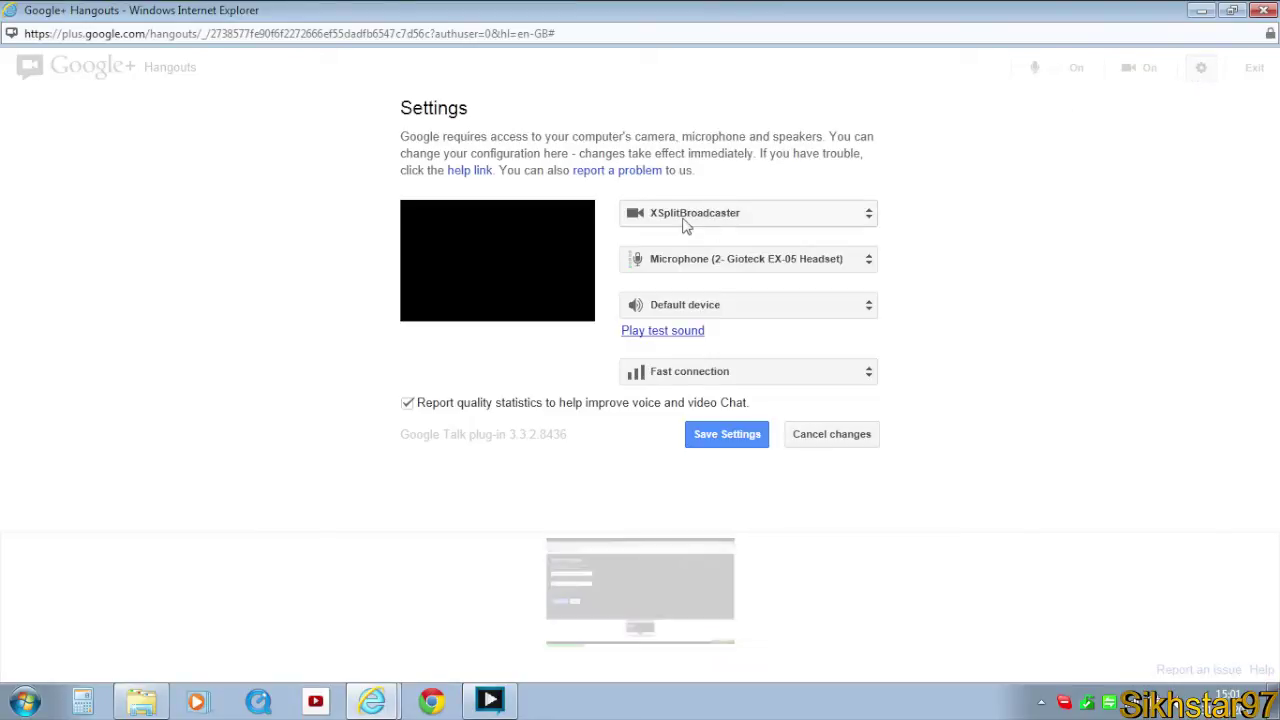
pyautogui.click(682, 224)
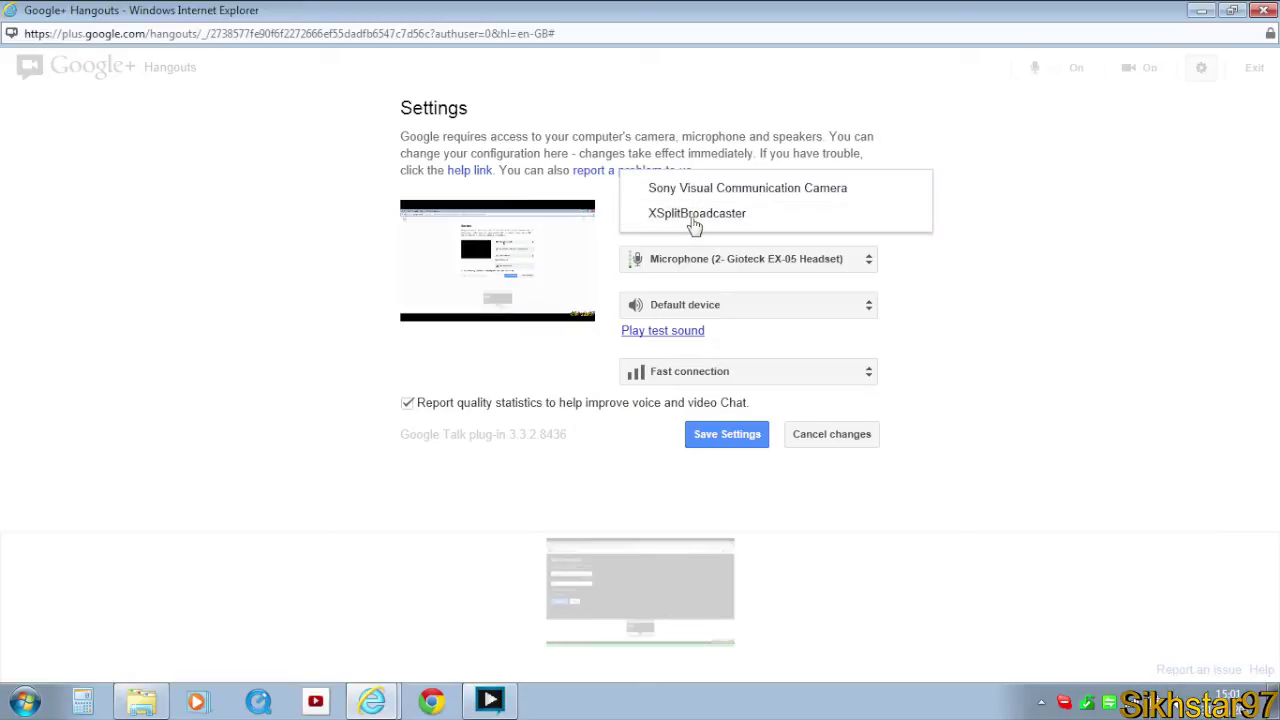
pyautogui.click(692, 216)
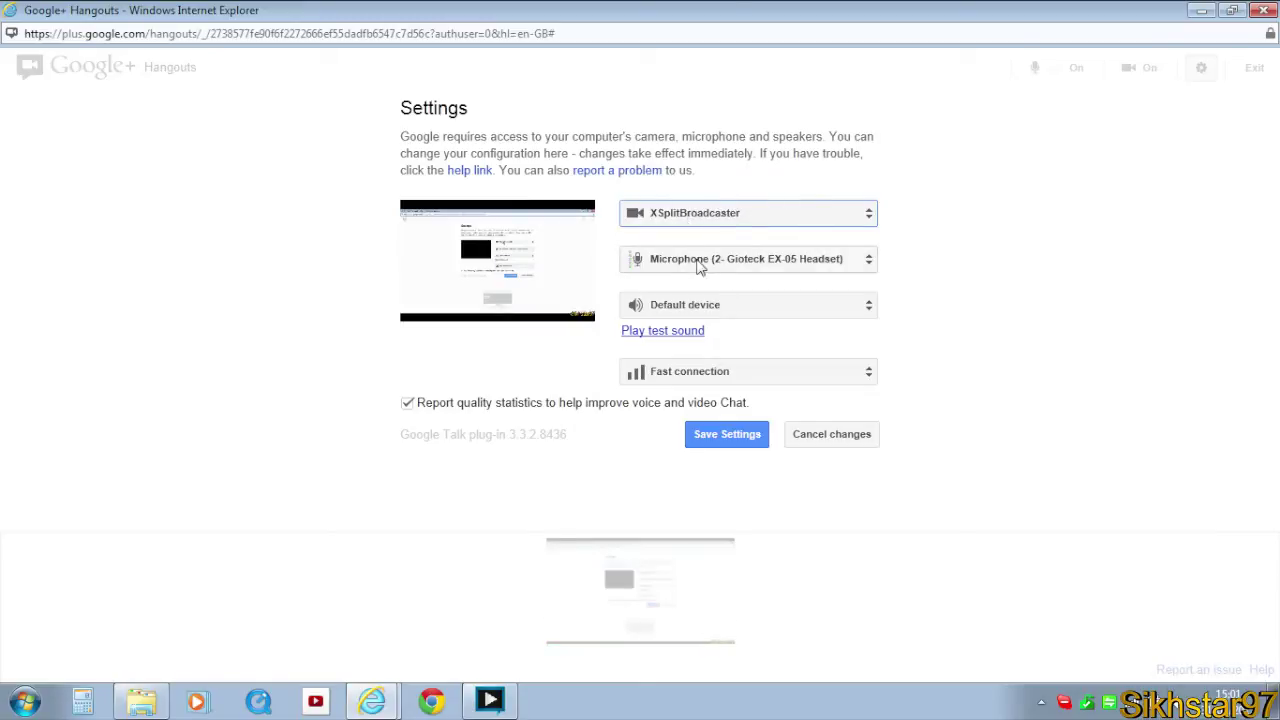
pyautogui.click(700, 262)
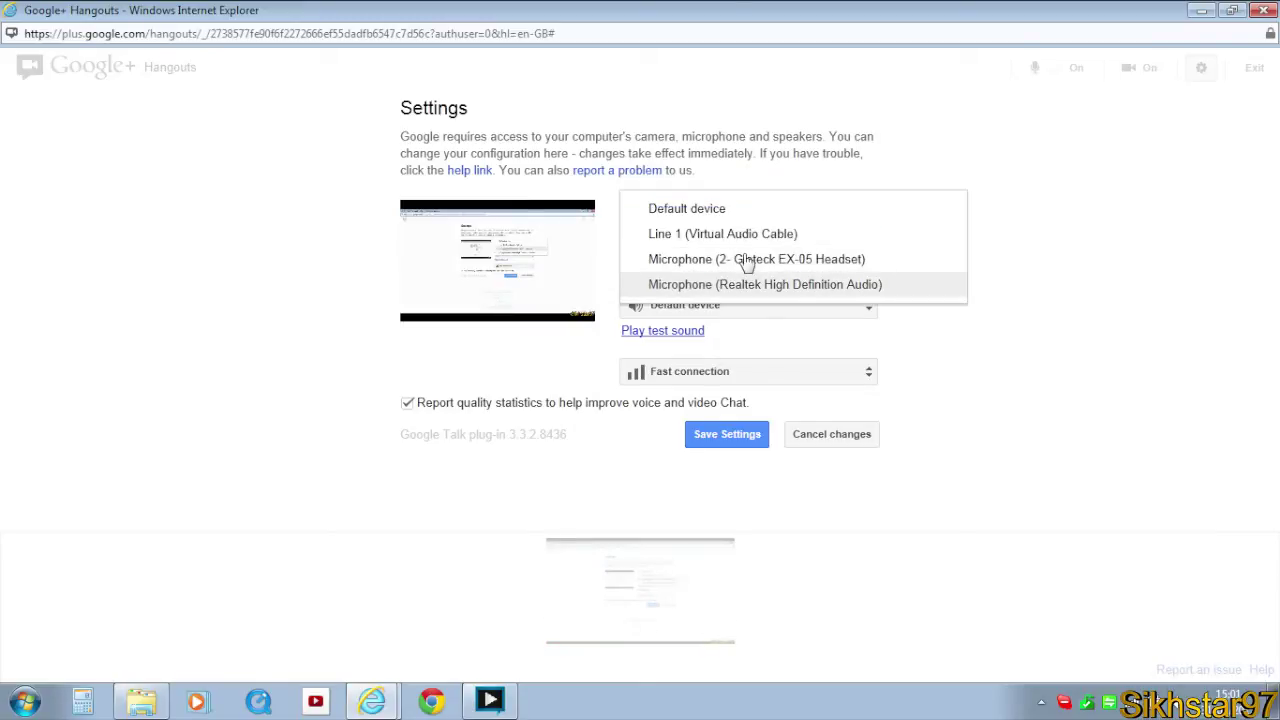
pyautogui.click(747, 262)
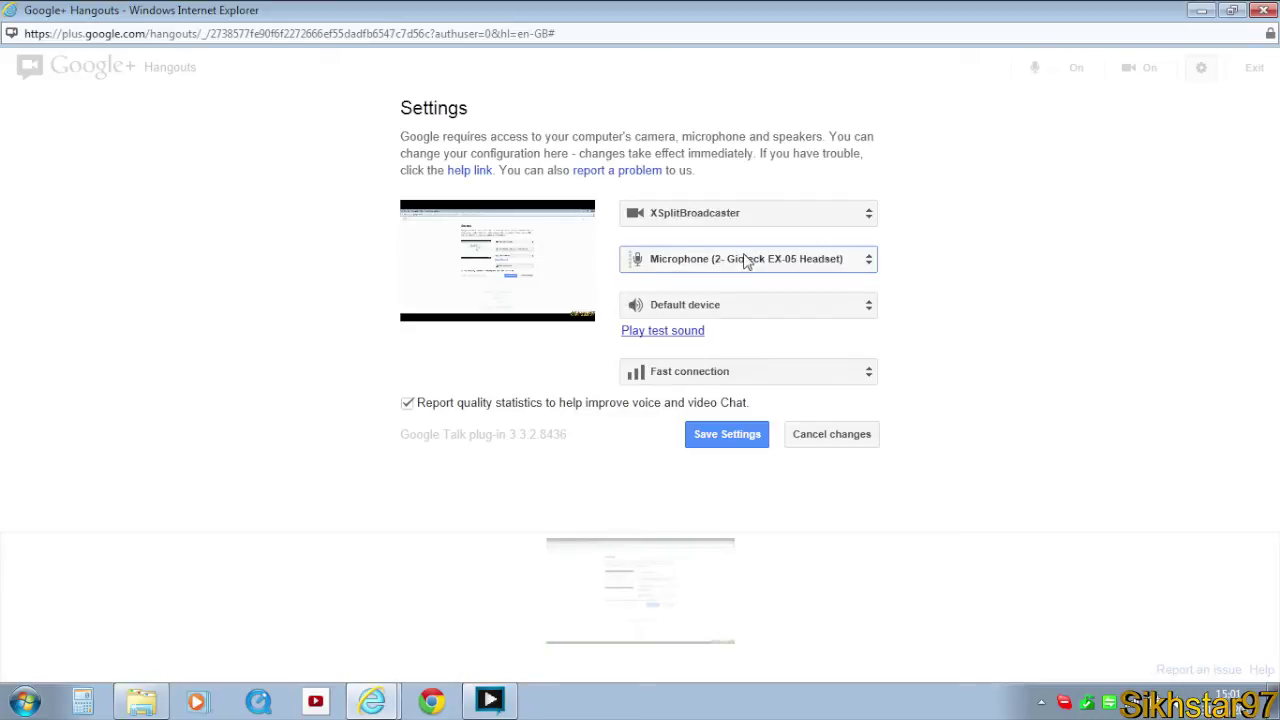
pyautogui.click(763, 310)
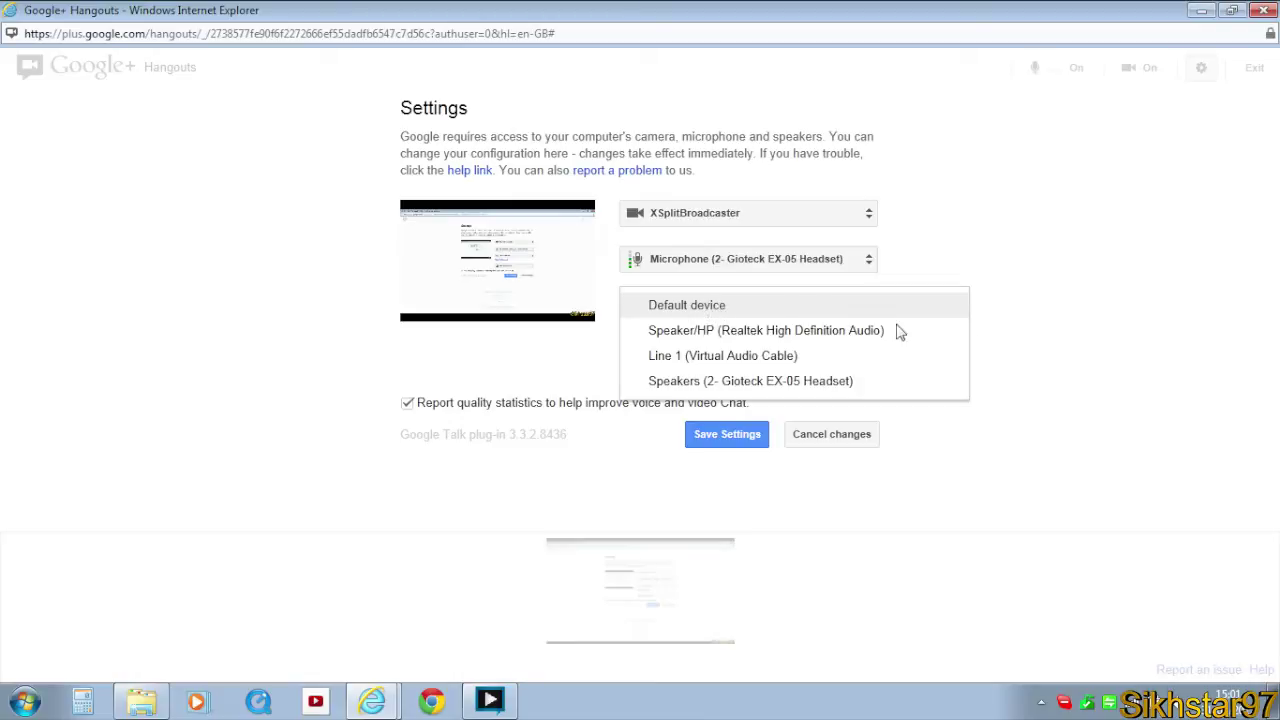
pyautogui.click(770, 302)
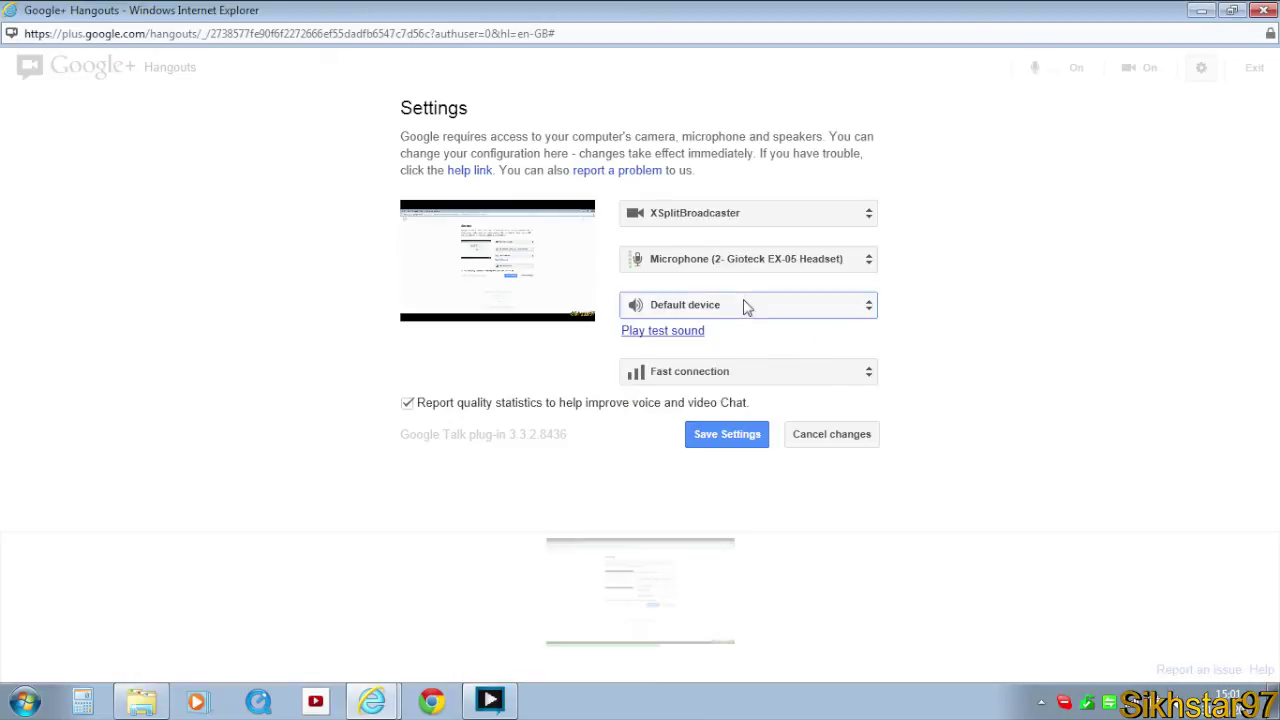
pyautogui.click(755, 438)
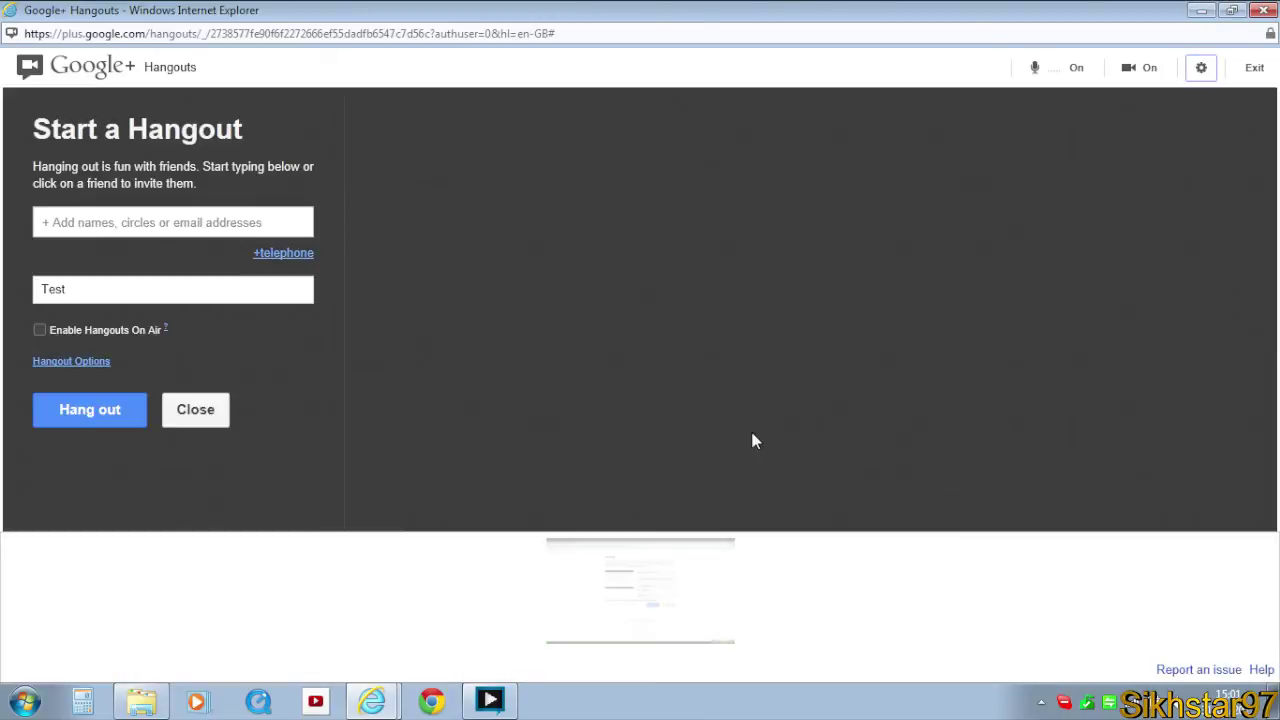
# Step: Launch the Test hangout with the XSplit screen feed as its video
pyautogui.click(87, 413)
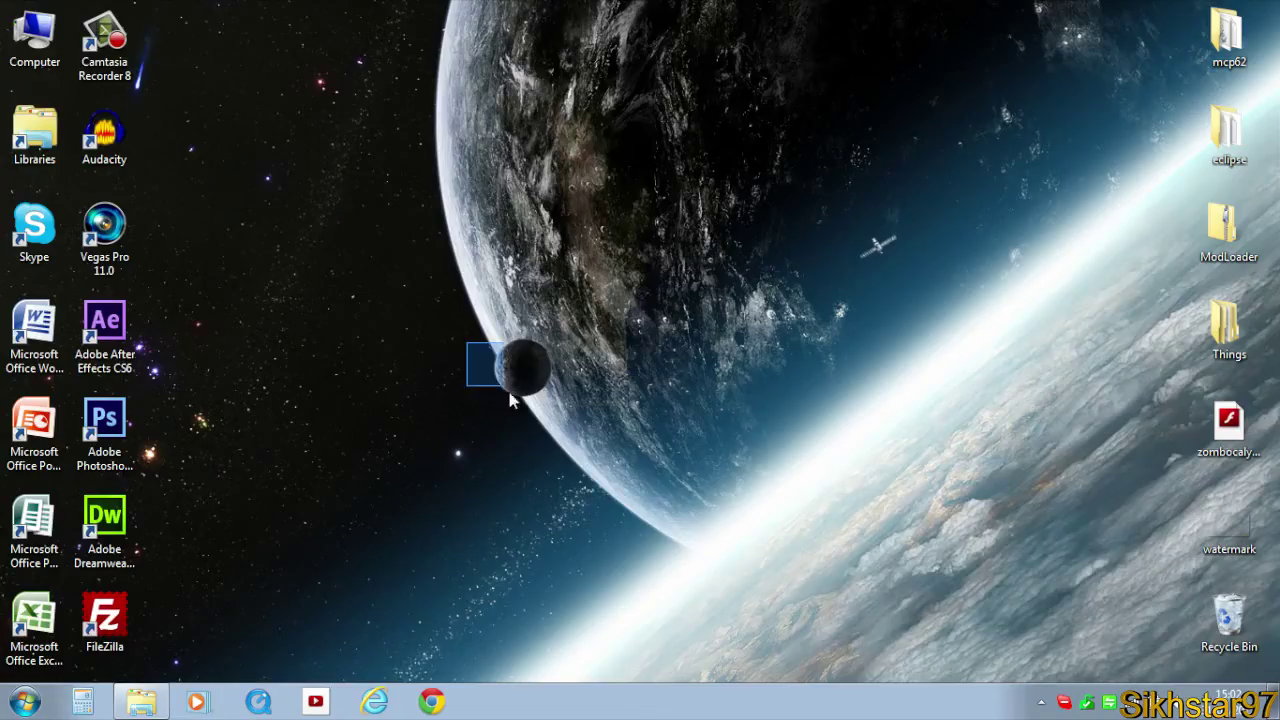
pyautogui.moveTo(509, 393); pyautogui.dragTo(566, 446)
pyautogui.moveTo(440, 272); pyautogui.dragTo(610, 515)
pyautogui.moveTo(614, 520); pyautogui.dragTo(626, 546)
pyautogui.moveTo(566, 468); pyautogui.dragTo(424, 196)
pyautogui.moveTo(431, 207); pyautogui.dragTo(666, 603)
pyautogui.moveTo(447, 57); pyautogui.dragTo(676, 574)
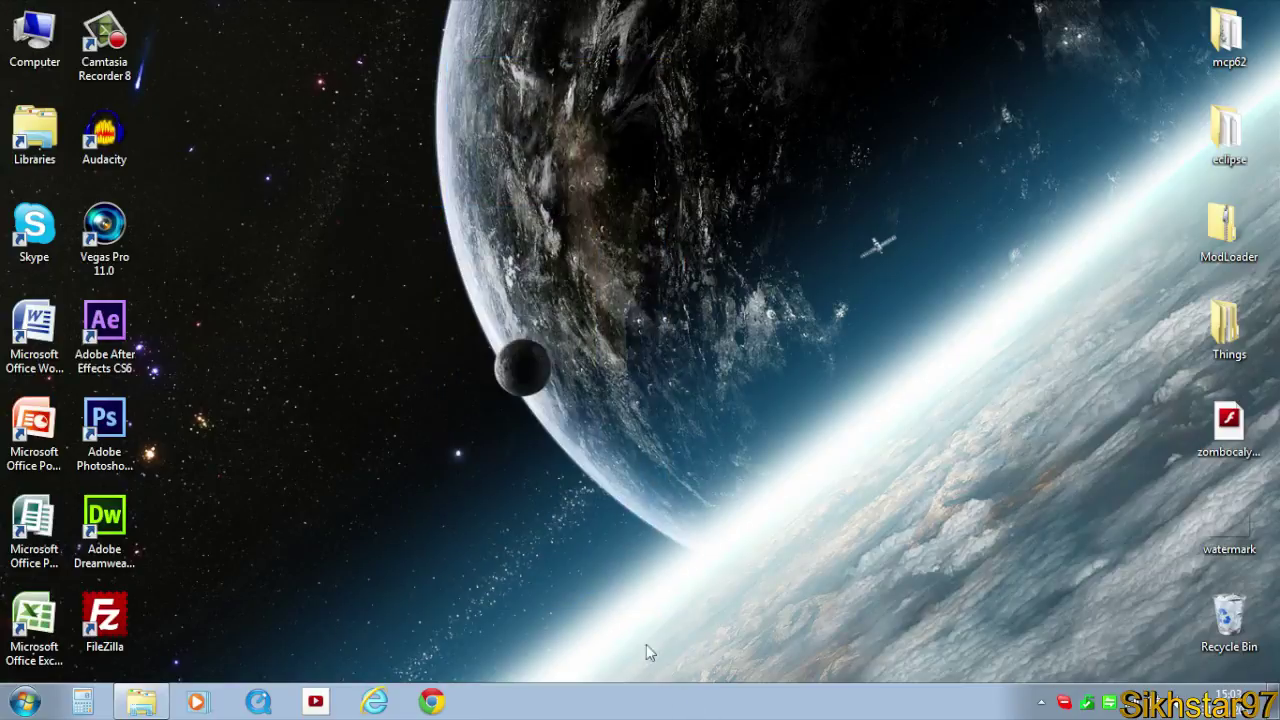
pyautogui.moveTo(646, 640); pyautogui.dragTo(582, 580)
pyautogui.moveTo(440, 1); pyautogui.dragTo(597, 715)
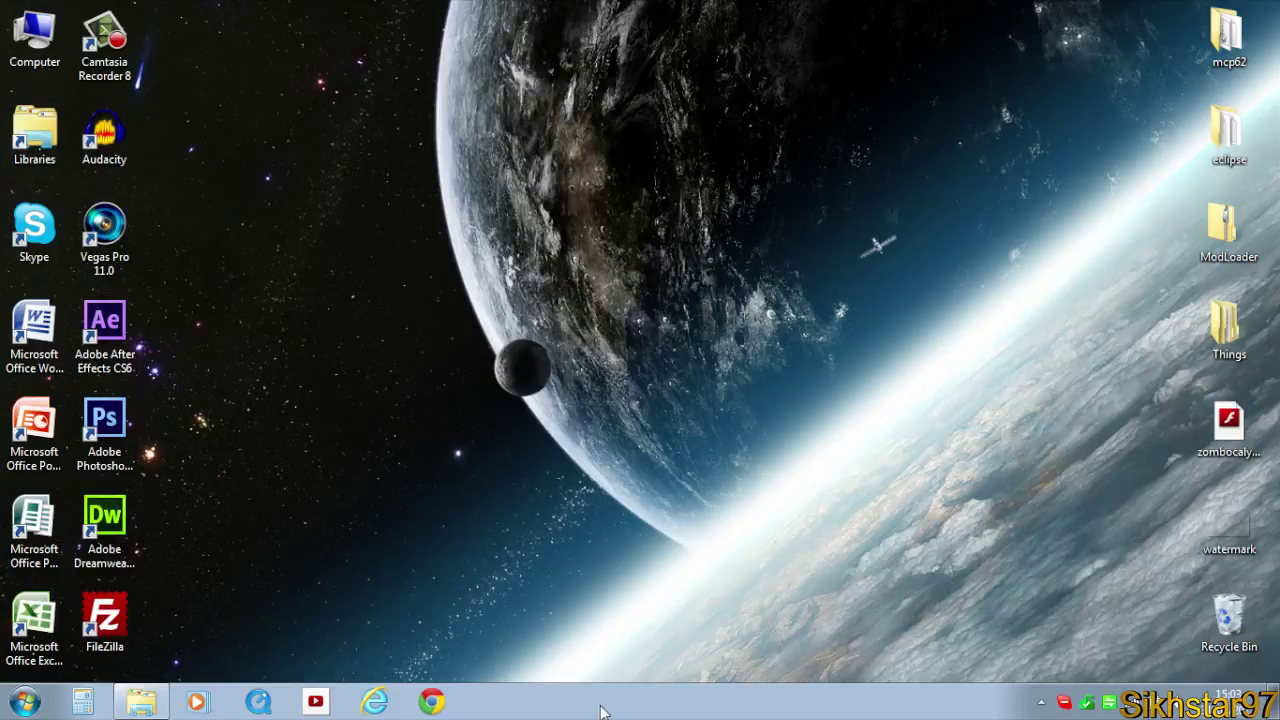